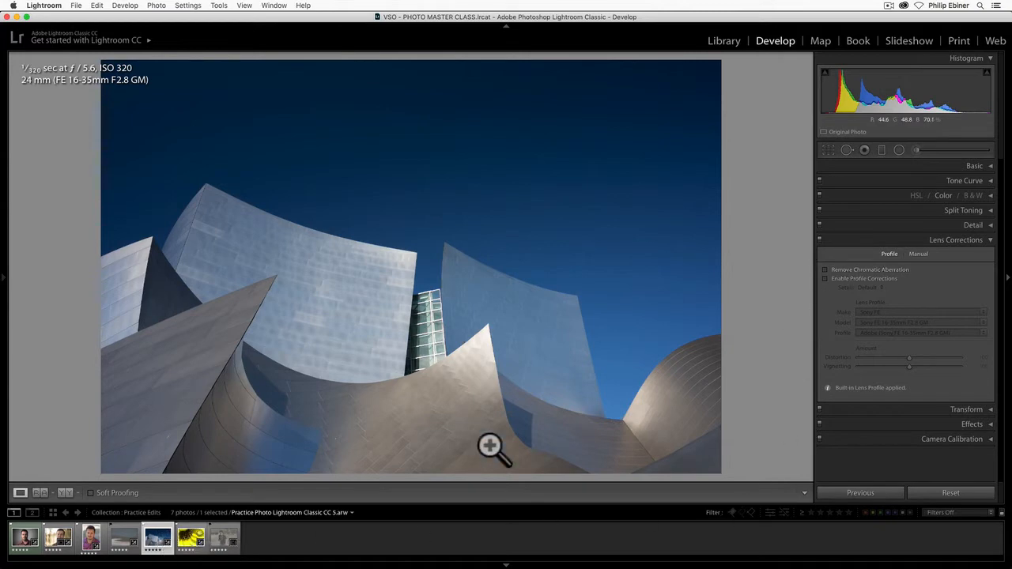
click(190, 544)
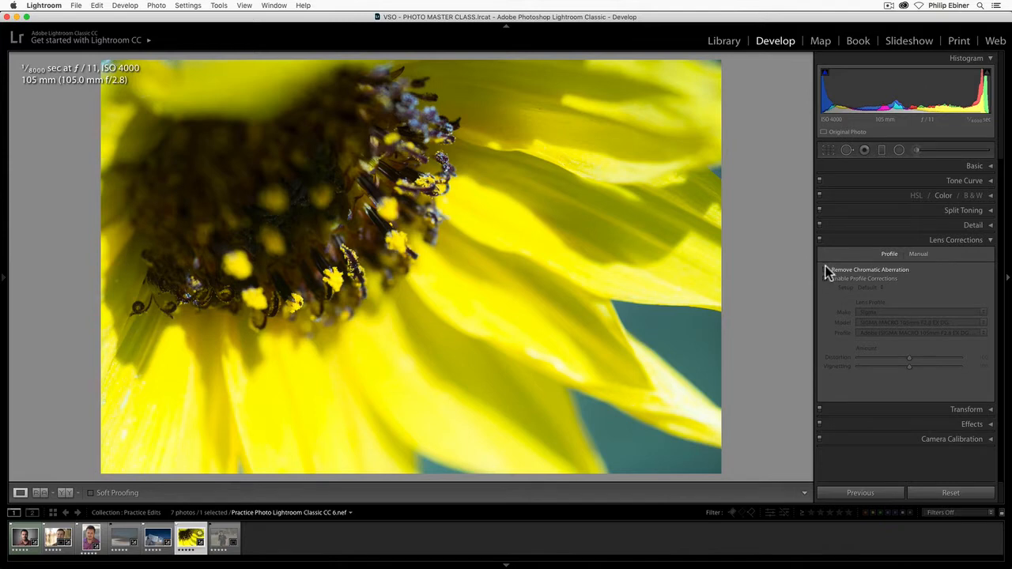
click(158, 539)
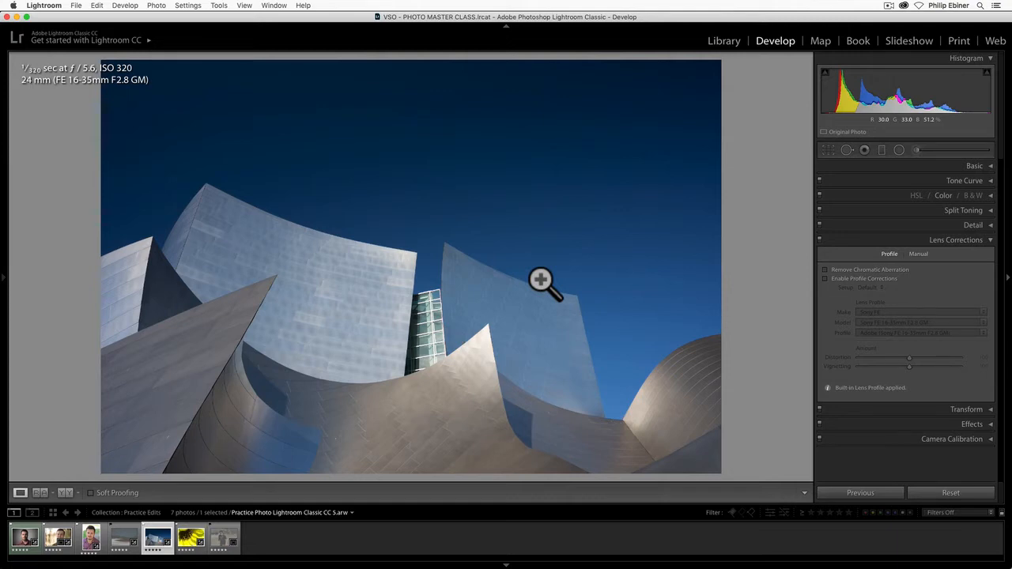
click(825, 269)
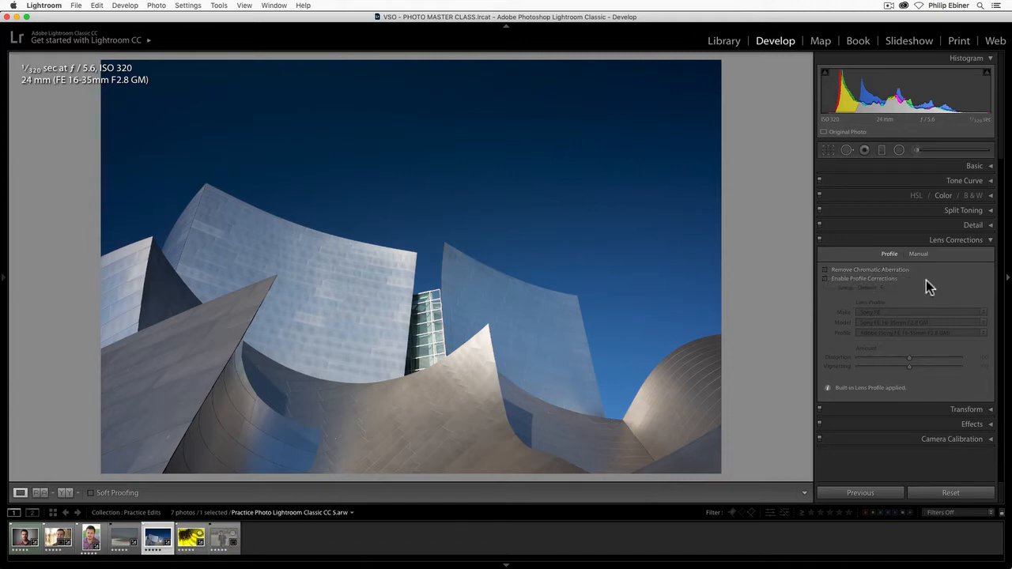
Step: Enable profile corrections for the metallic building photo, comparing the image with and without them
click(824, 278)
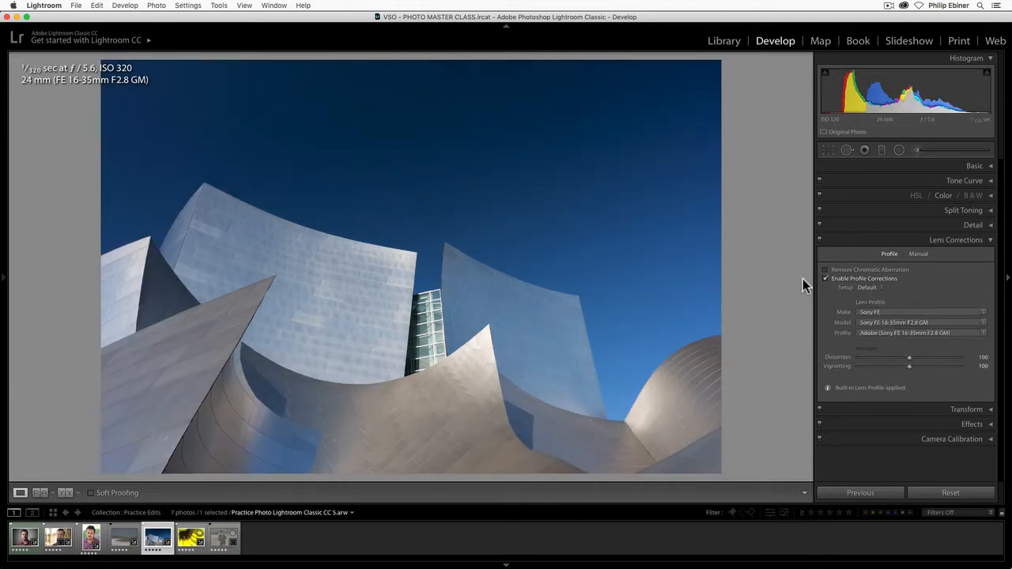
click(825, 278)
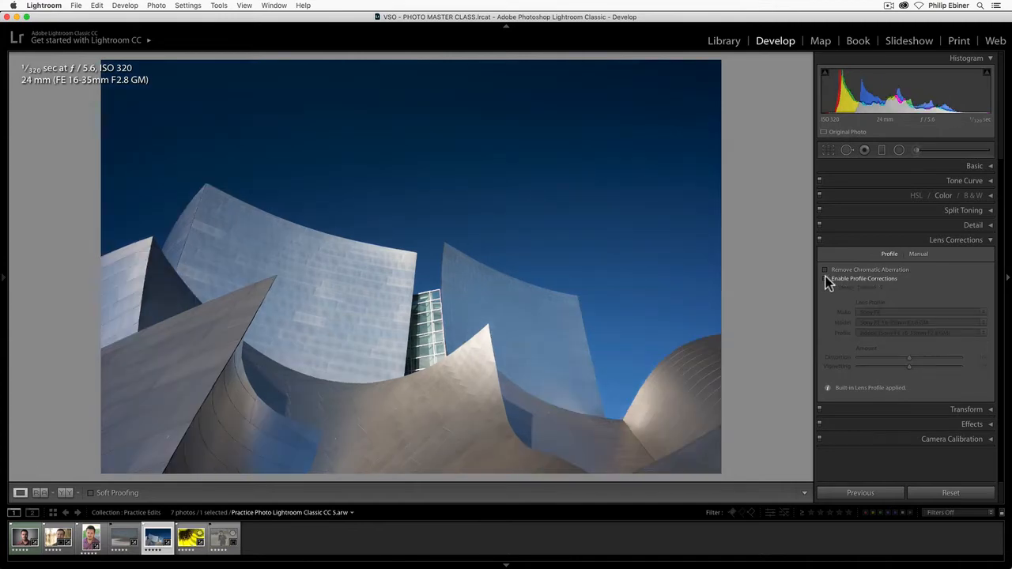
click(824, 278)
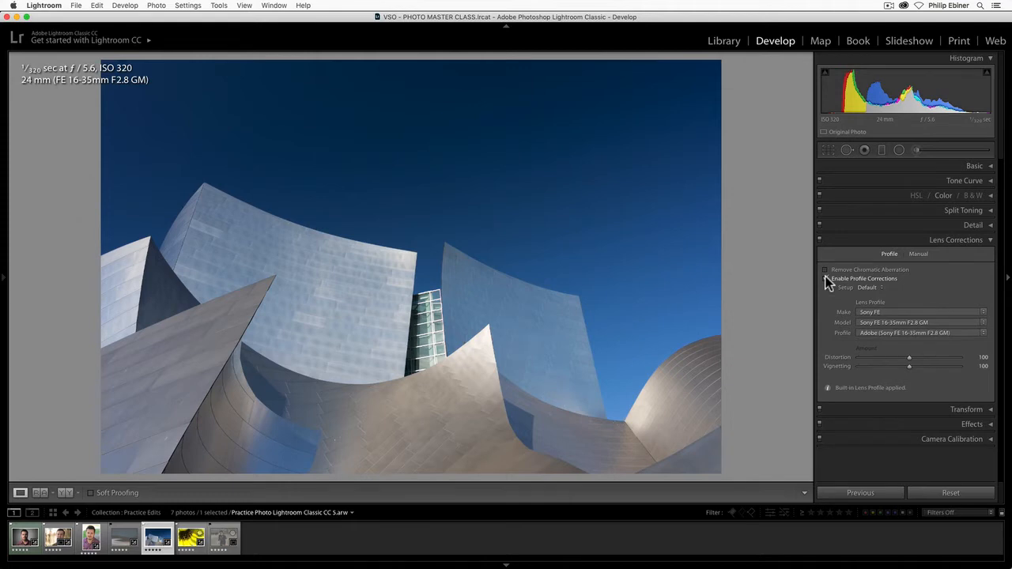
click(825, 278)
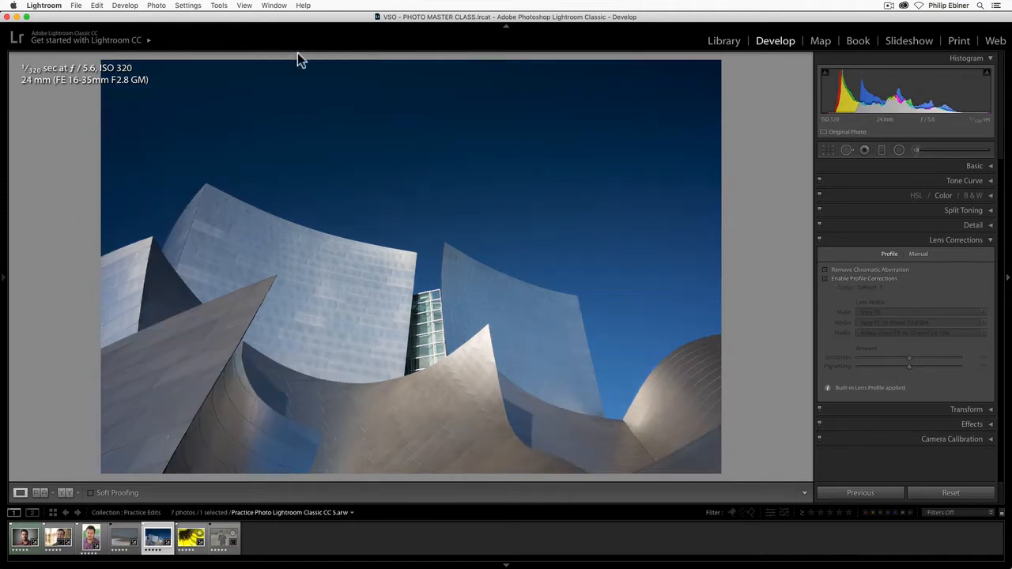
click(824, 278)
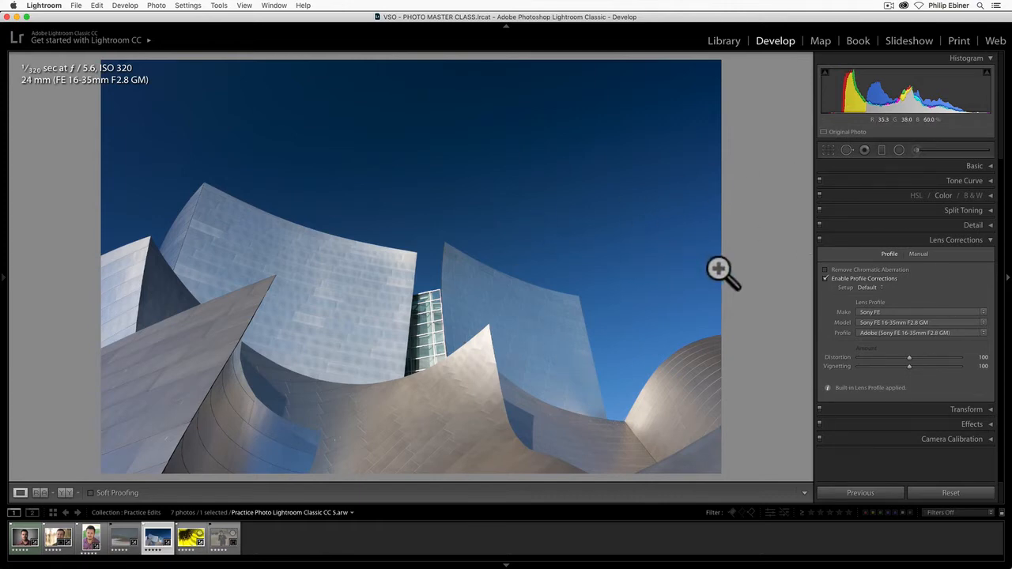
click(825, 278)
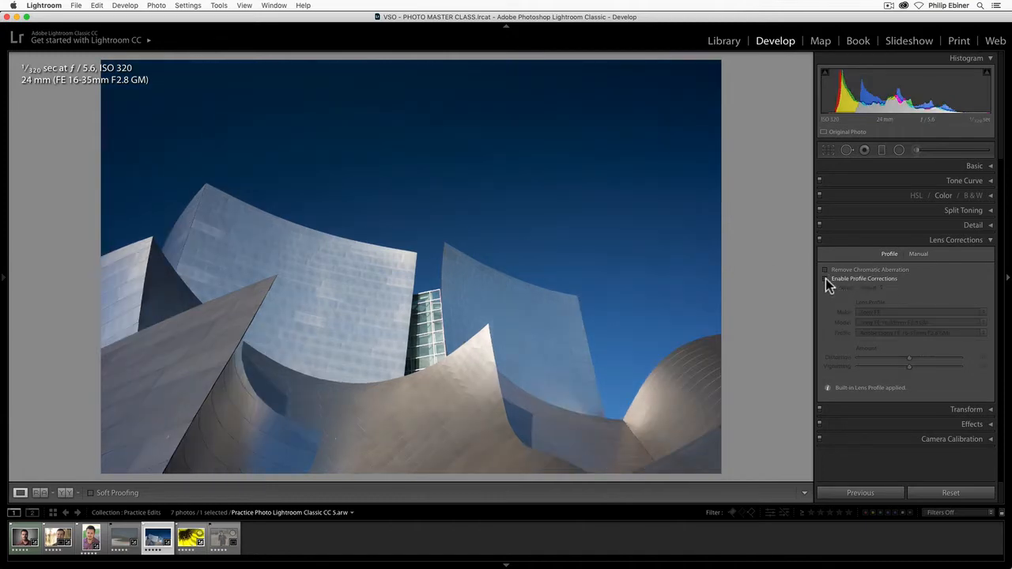
click(825, 278)
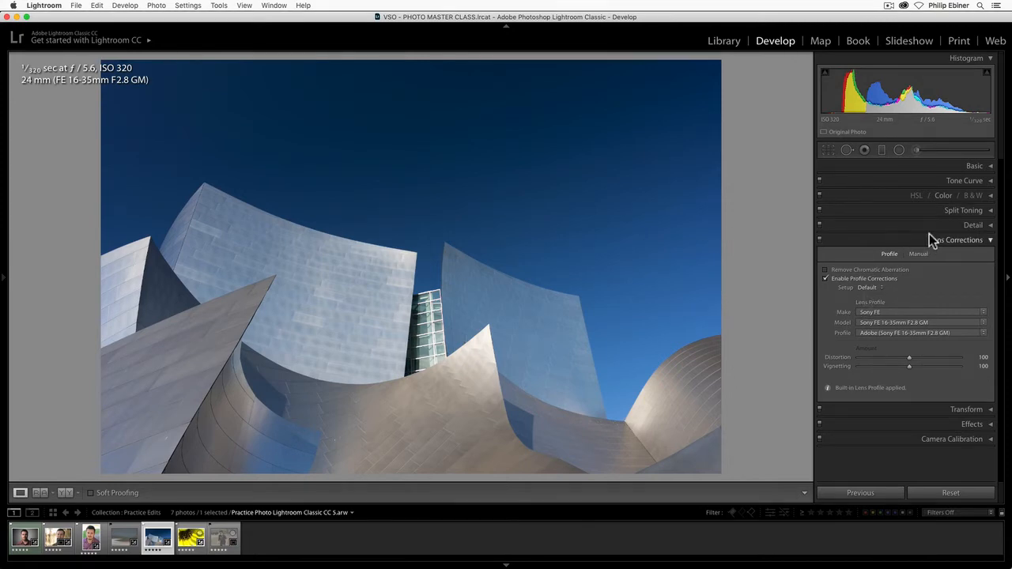
Step: Browse the available lens makes and try the profile's vignetting correction at 0 before restoring it to 100
click(875, 313)
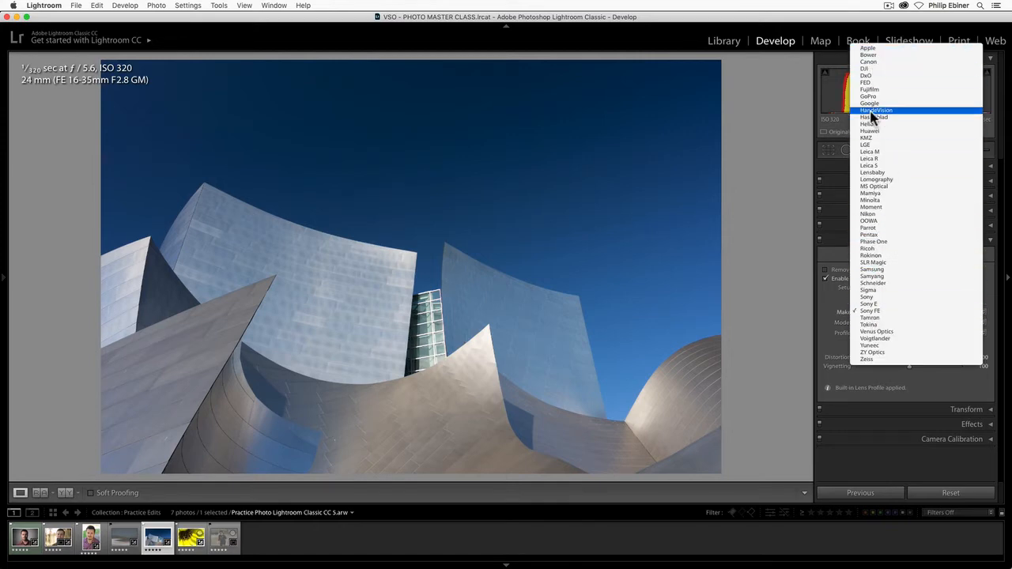
click(832, 315)
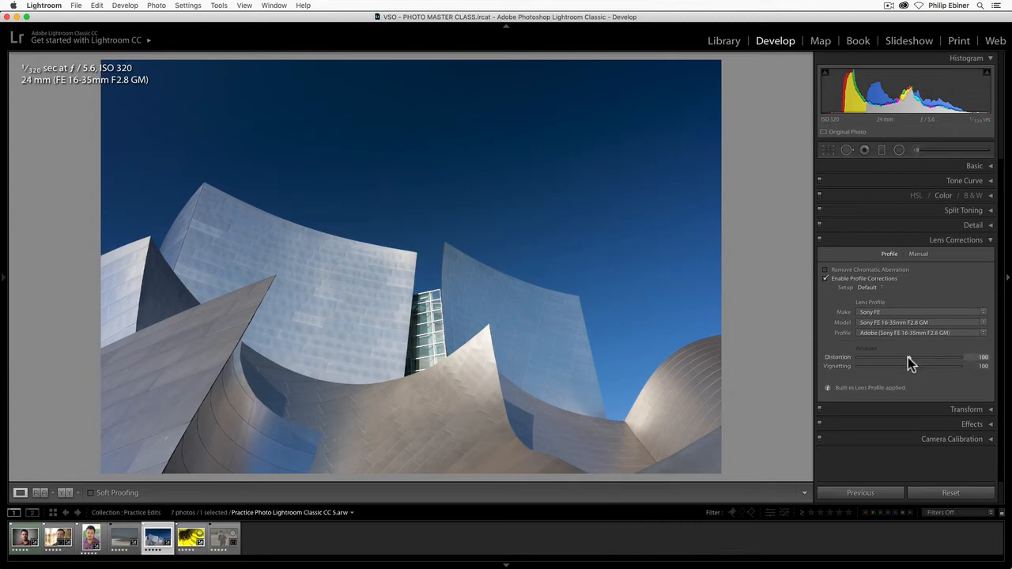
drag(908, 357, 803, 362)
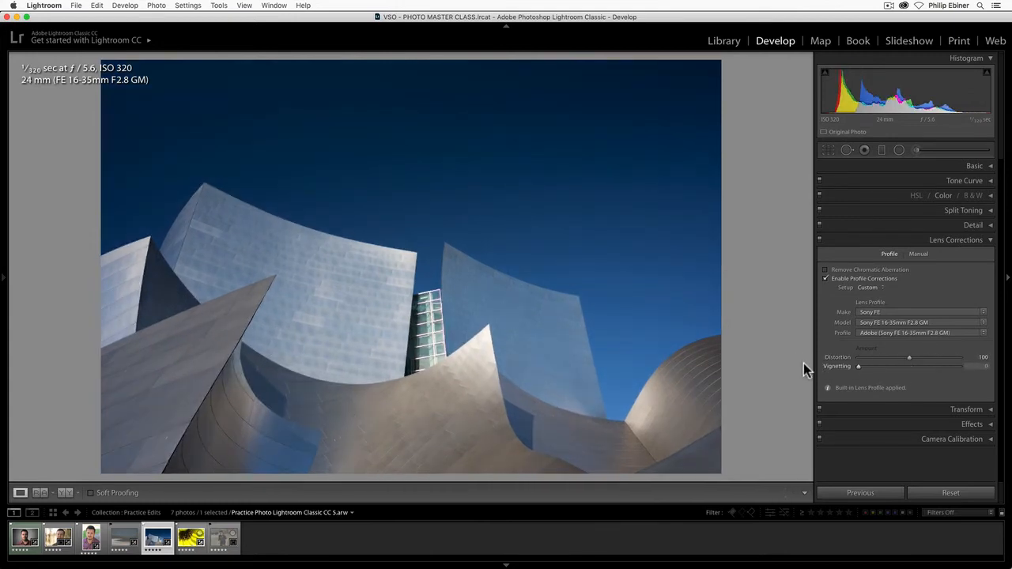
drag(852, 369, 909, 369)
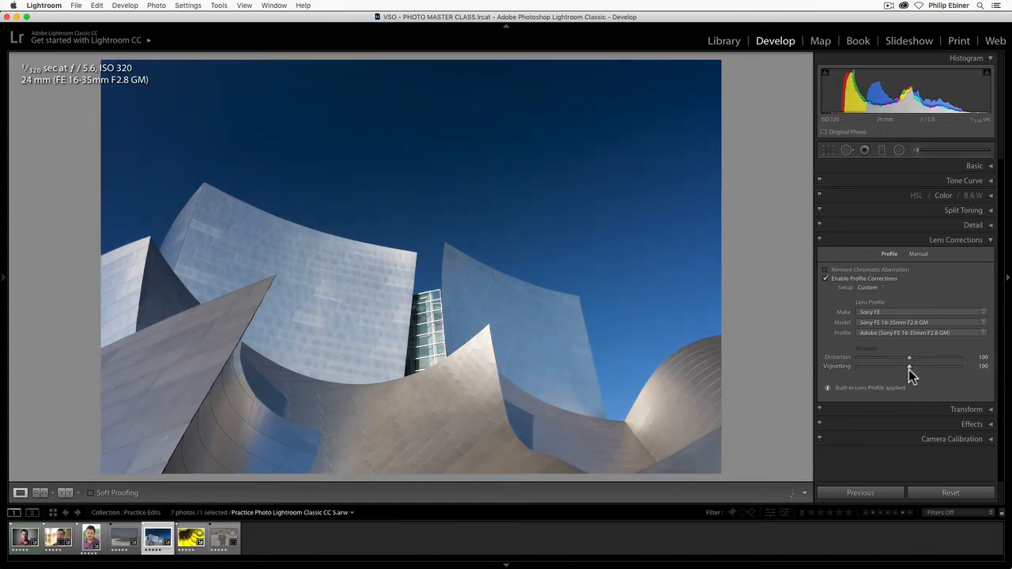
Step: Compare the yellow flower photo with and without lens profile corrections, leaving them disabled
click(190, 537)
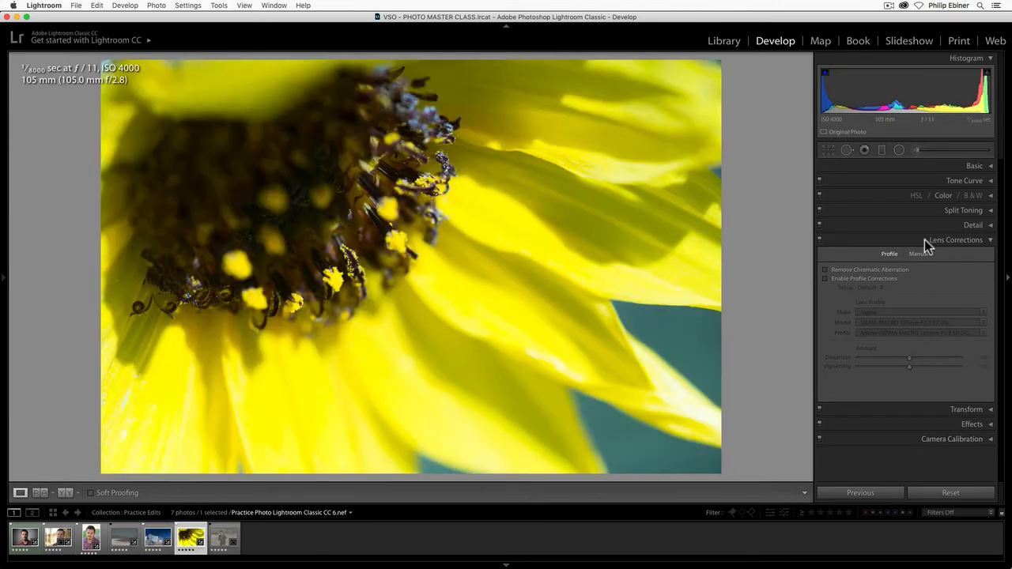
click(824, 279)
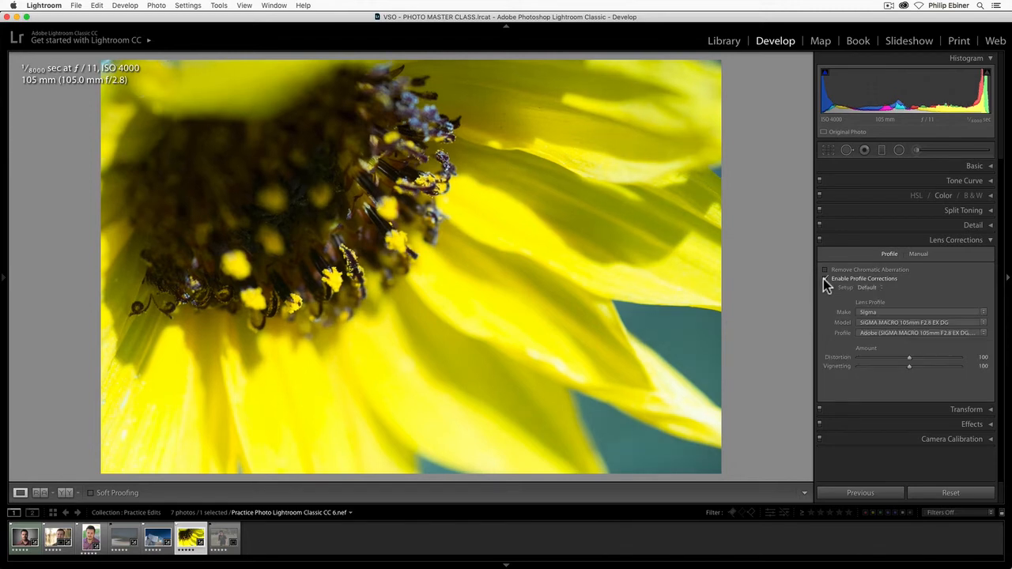
click(823, 278)
click(823, 278)
click(829, 279)
click(824, 279)
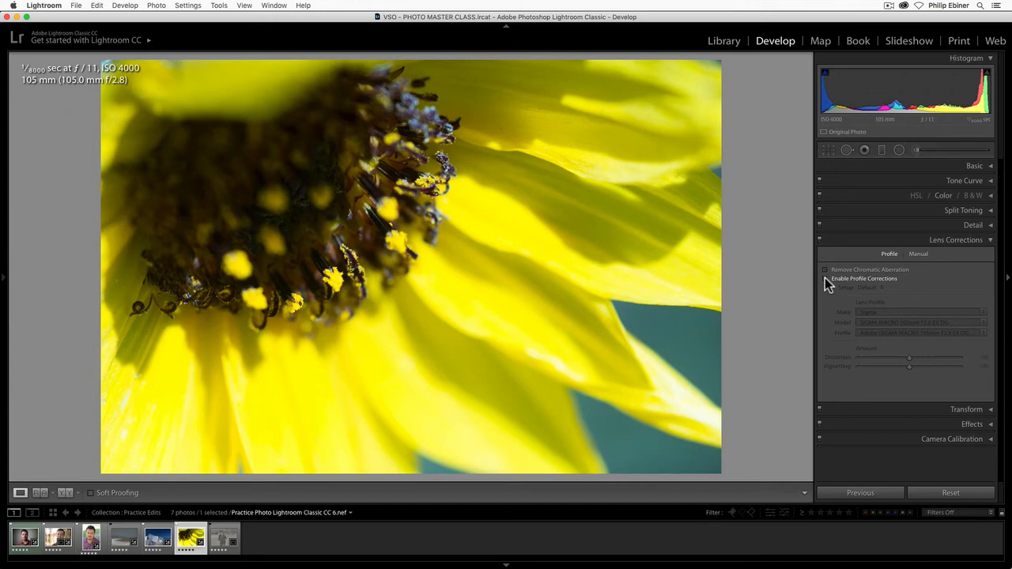
Step: Try a manual distortion amount of +29 with Constrain Crop on the flower photo, and reset both settings
click(920, 254)
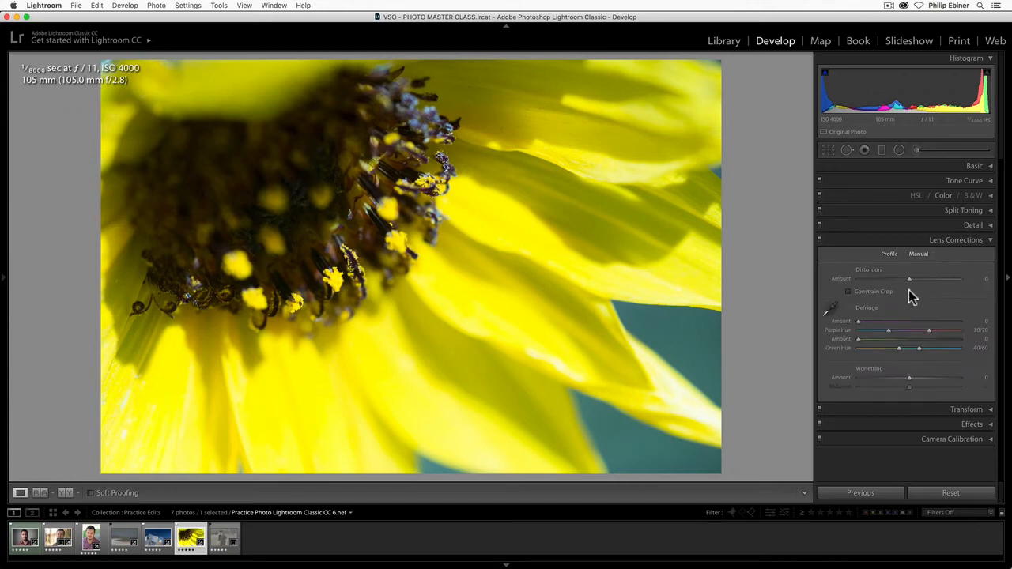
mouse_move(908, 279)
mouse_down()
mouse_move(873, 279)
mouse_move(948, 284)
mouse_move(824, 285)
mouse_move(1010, 301)
mouse_move(872, 287)
mouse_move(945, 294)
mouse_move(921, 288)
mouse_up()
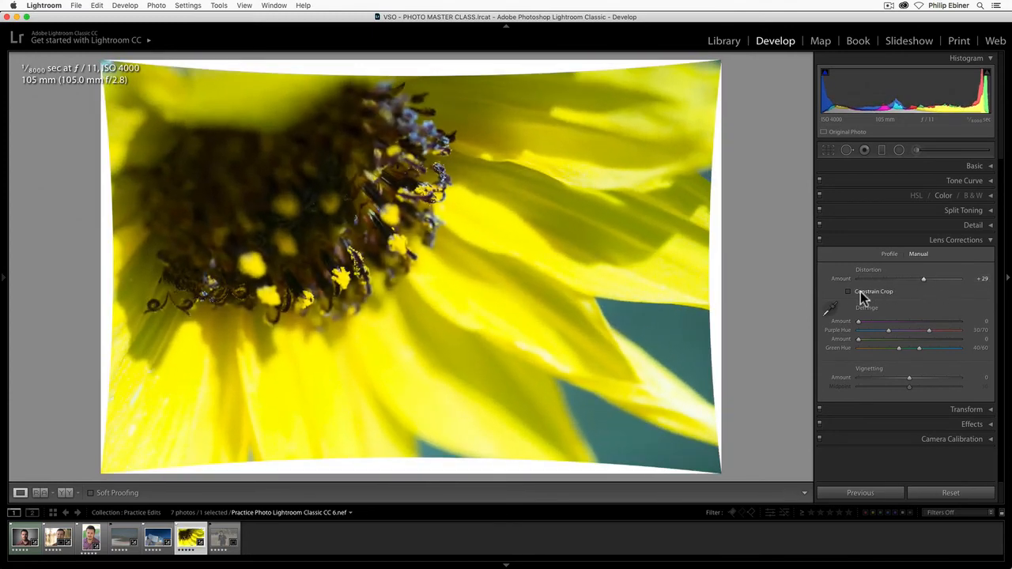
click(848, 292)
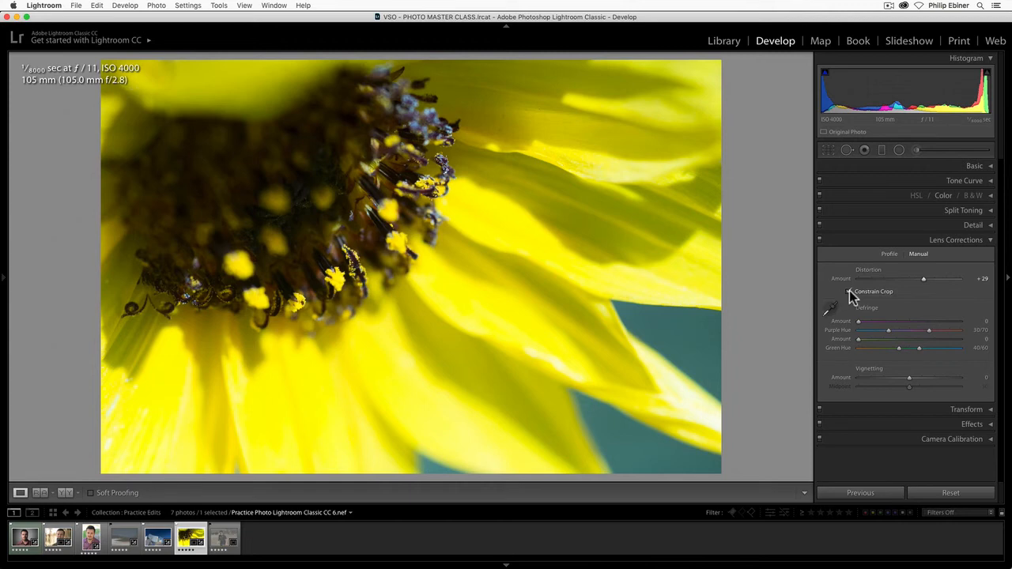
click(854, 292)
mouse_move(910, 283)
mouse_down()
mouse_move(969, 279)
mouse_move(838, 279)
mouse_move(909, 282)
mouse_up()
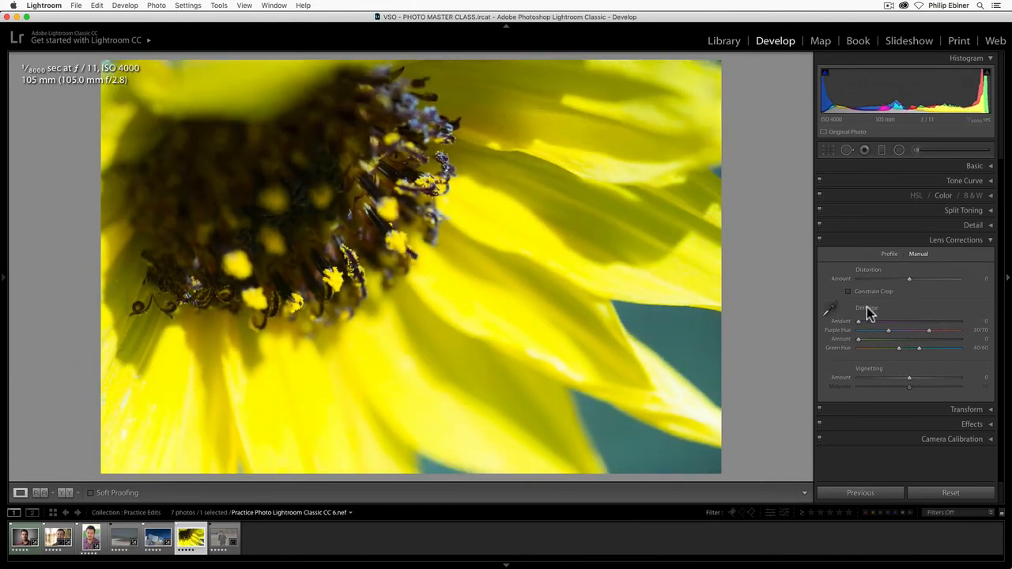
Step: Sample the fringe color beside the petal edge against the teal background with the manual Defringe eyedropper
click(887, 254)
click(918, 254)
click(671, 312)
drag(706, 335, 549, 344)
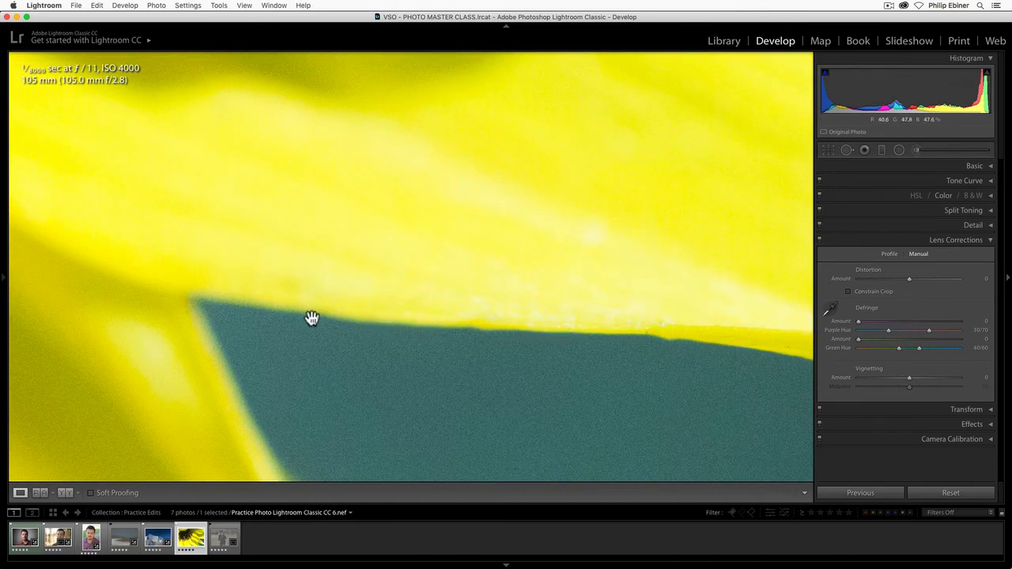
click(829, 308)
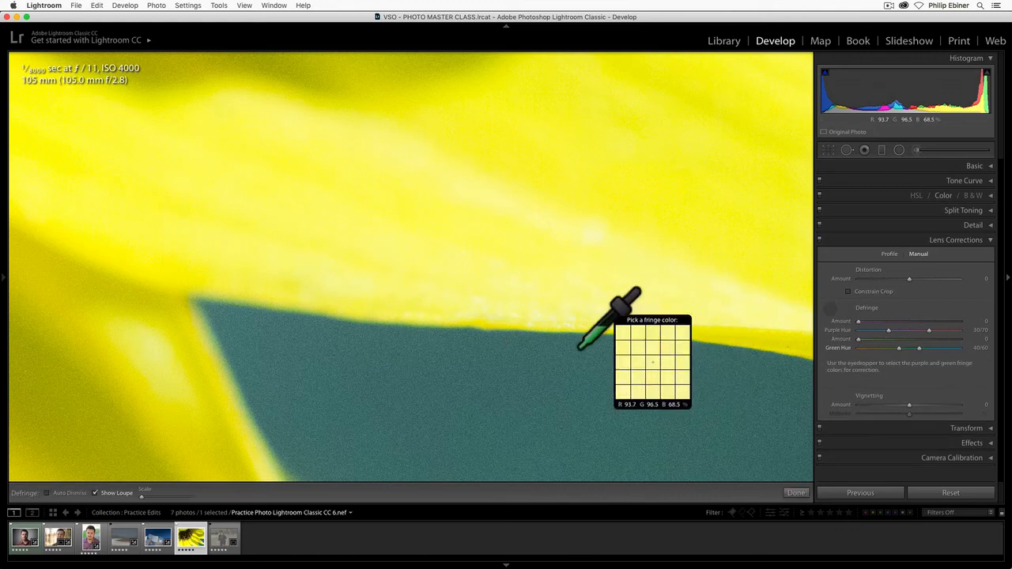
click(493, 363)
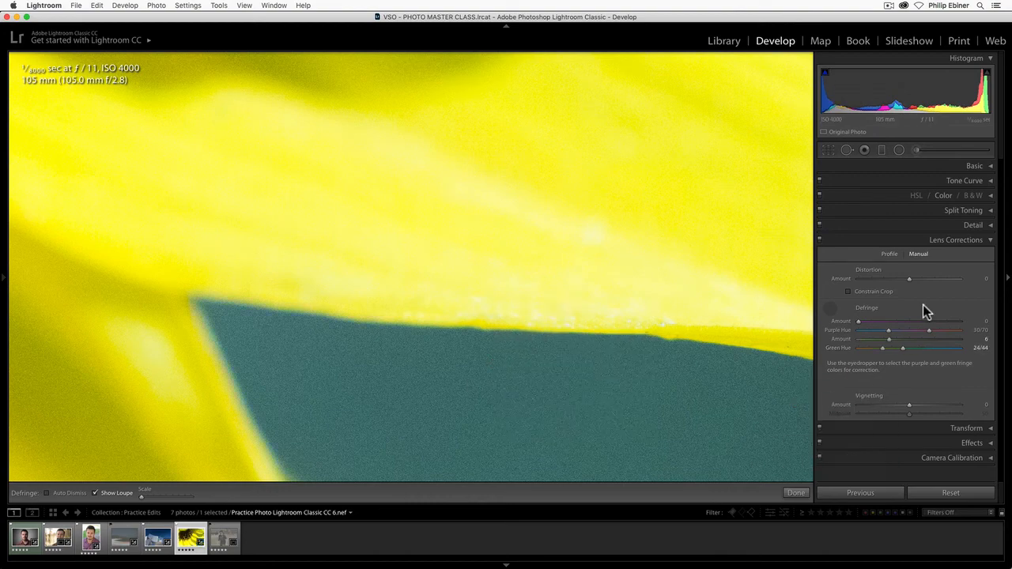
Step: Widen the green defringe hue range to 9/53, comparing the petal edge before and after the correction
key(backslash)
key(backslash)
key(backslash)
drag(904, 348, 867, 349)
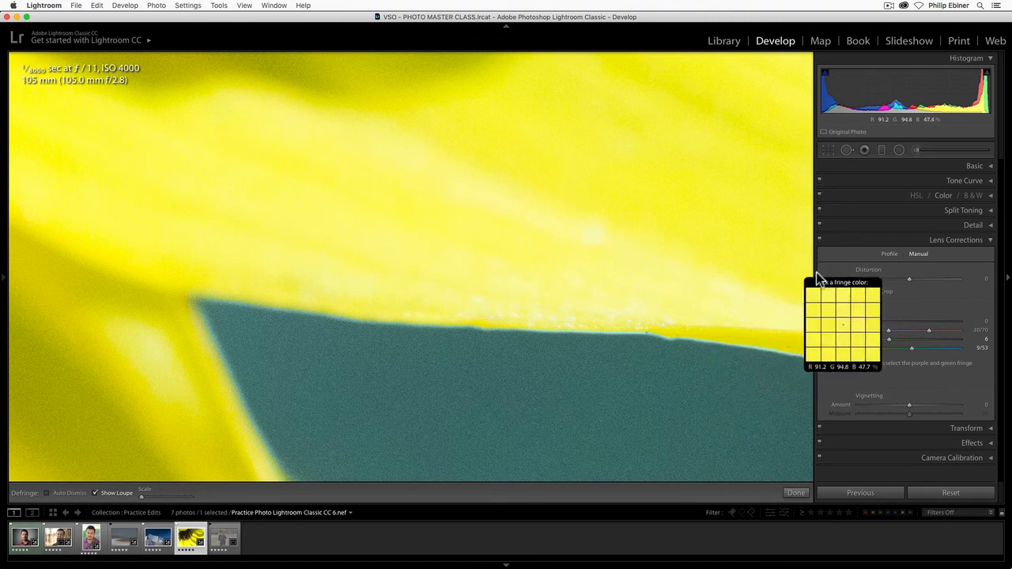
key(backslash)
key(backslash)
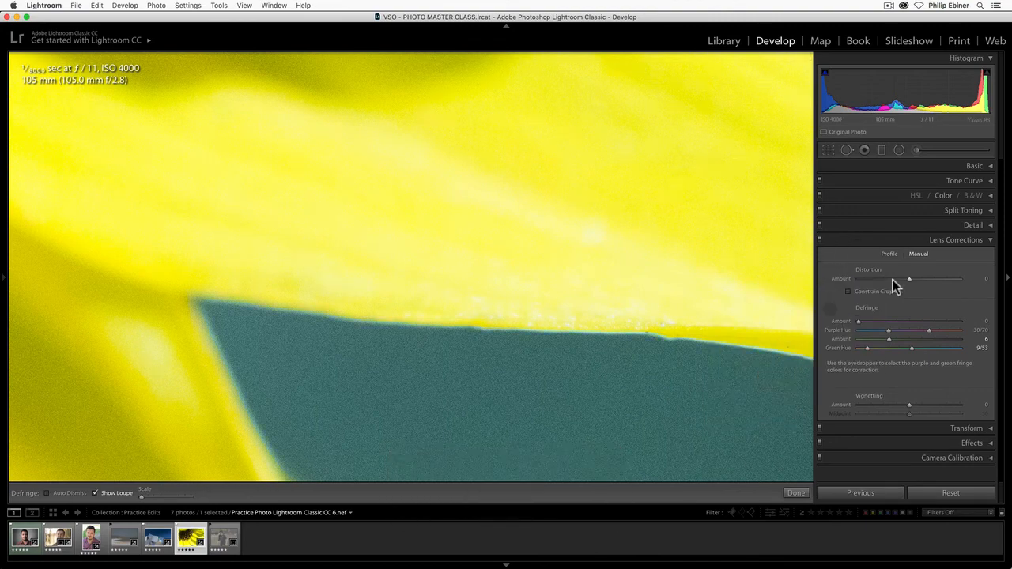
Step: Undo the last green defringe hue change and return to the lens profile settings with the whole photo in view
key(super+z)
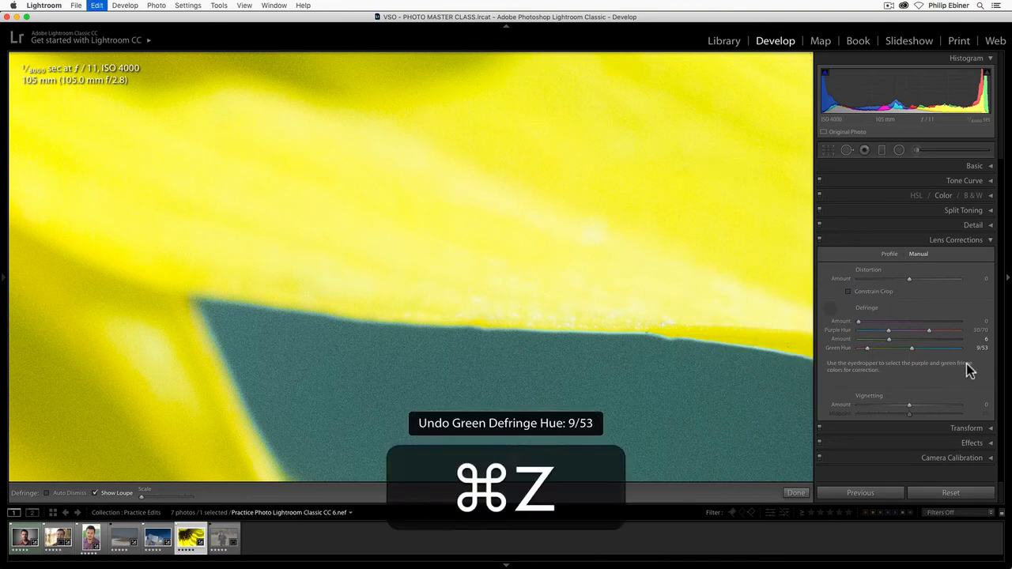
key(super+z)
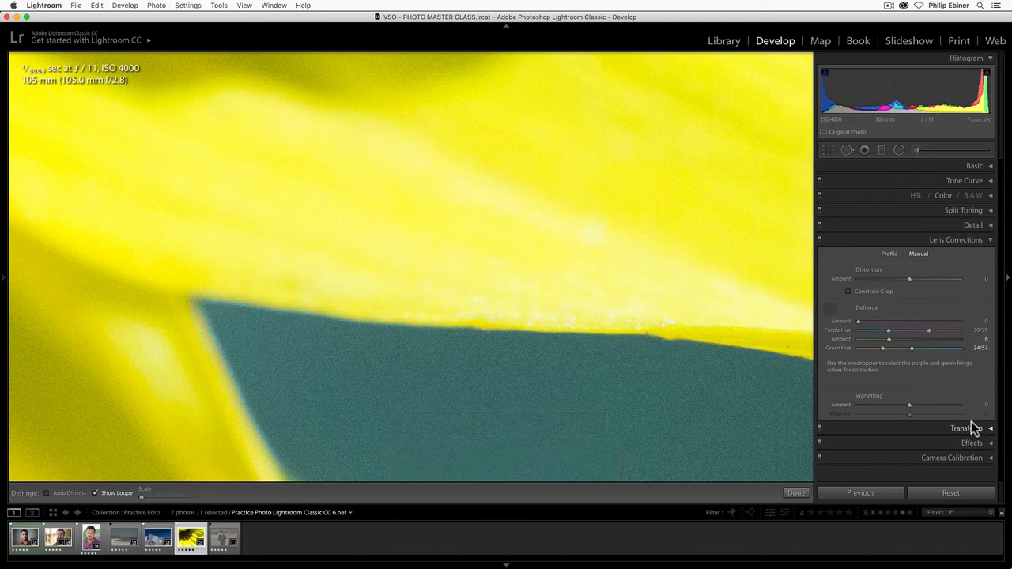
key(z)
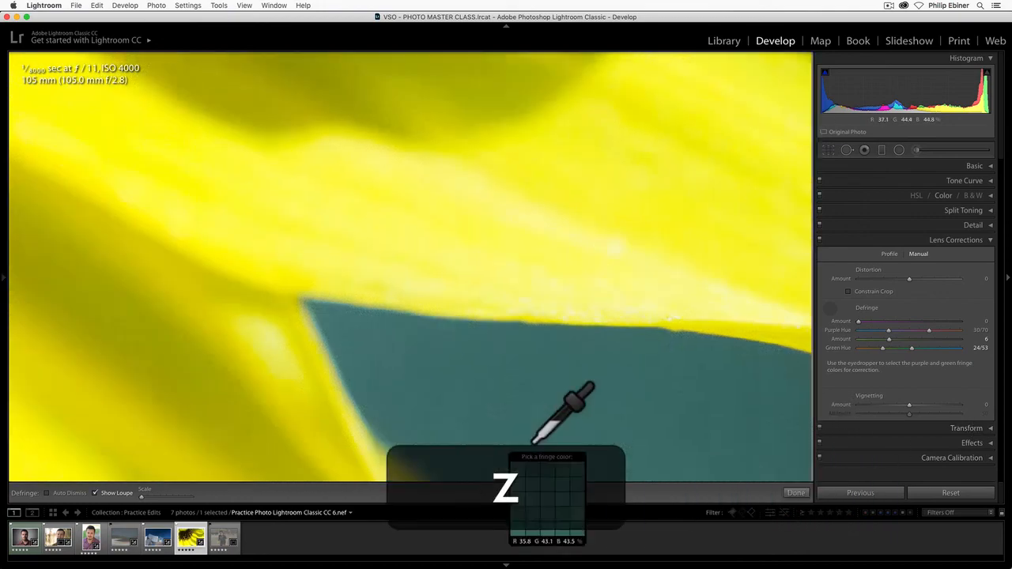
click(889, 254)
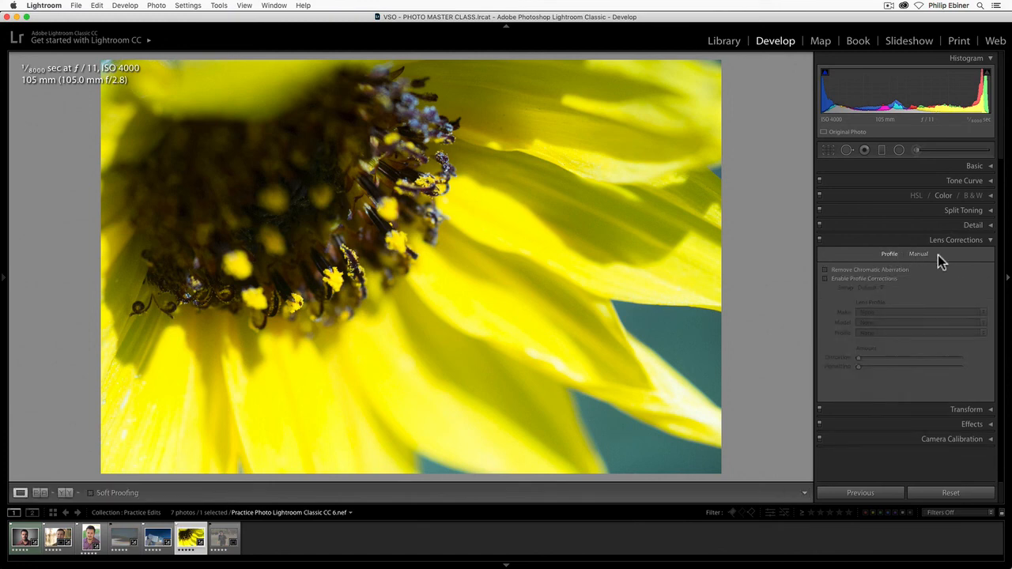